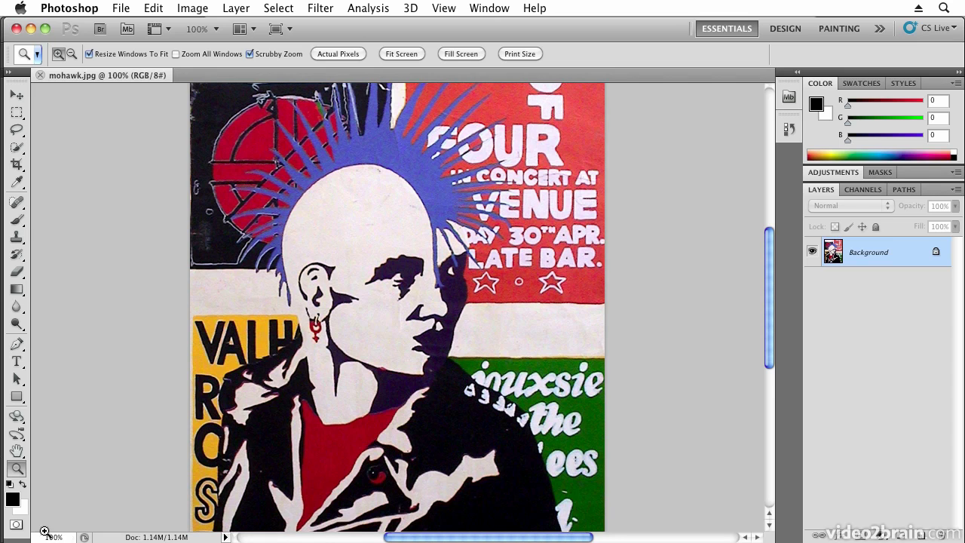
- Zoom into the poster face up to 1200% to inspect pixels, then return to 100%
click(397, 305)
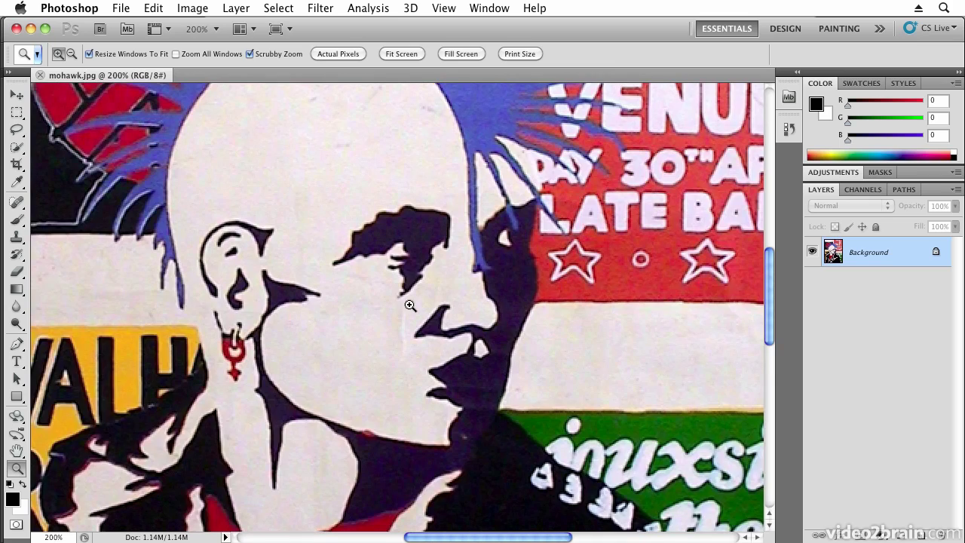
click(409, 304)
click(399, 295)
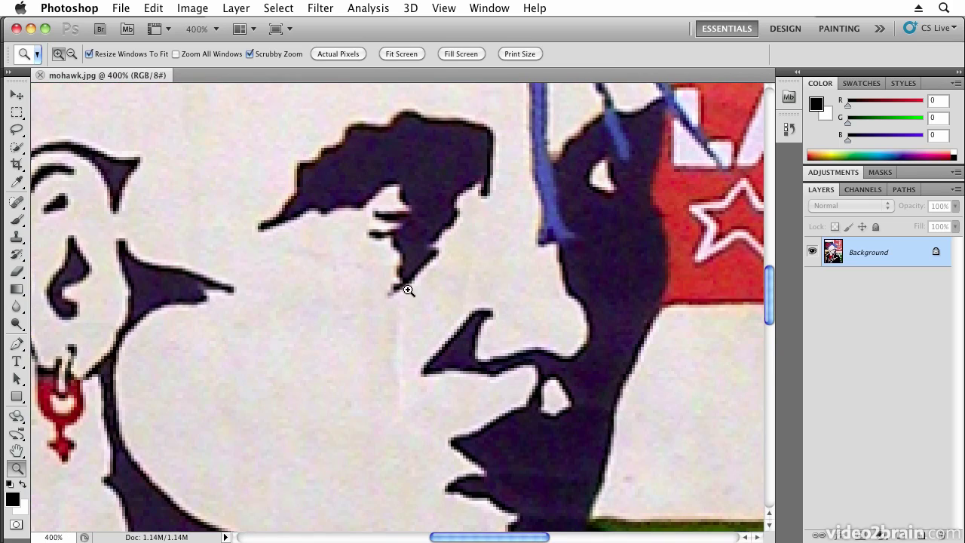
click(402, 289)
click(454, 279)
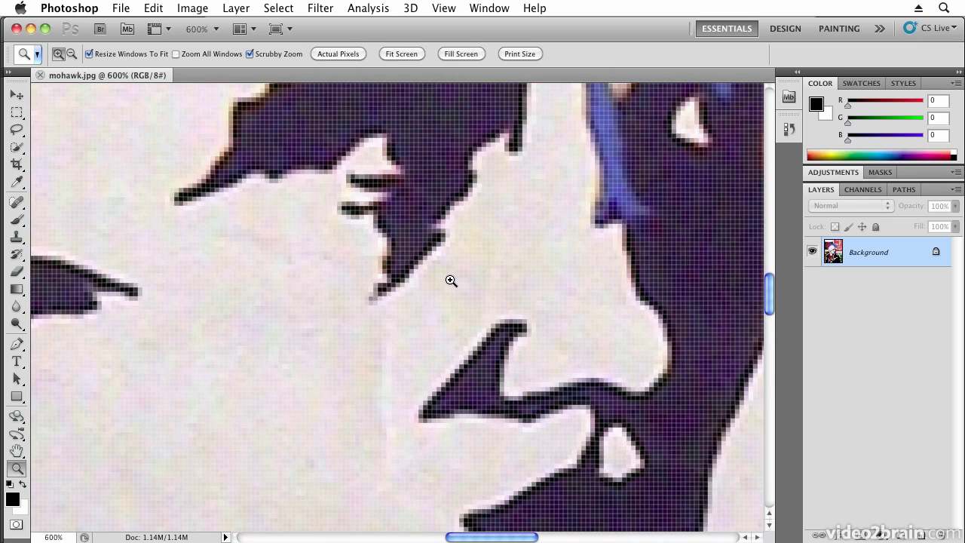
click(454, 279)
click(454, 279)
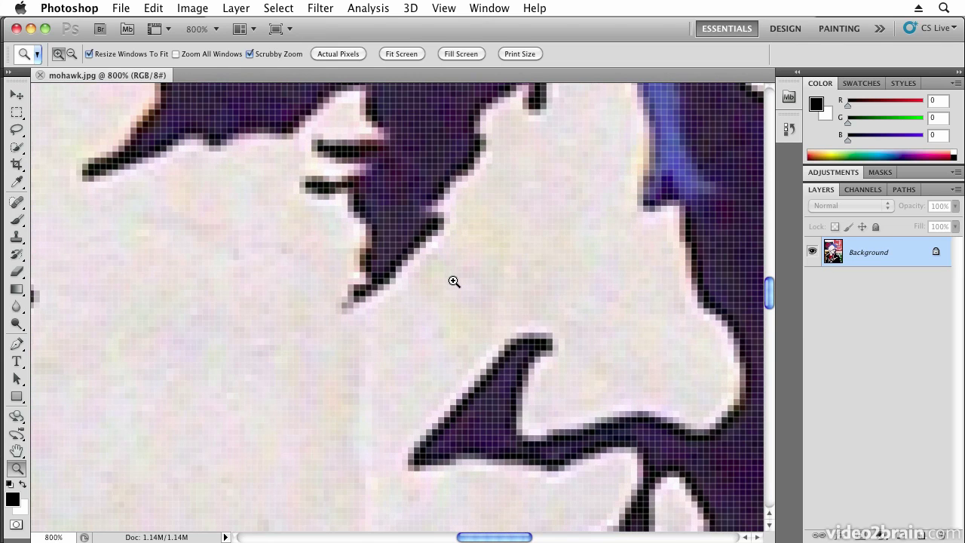
click(454, 282)
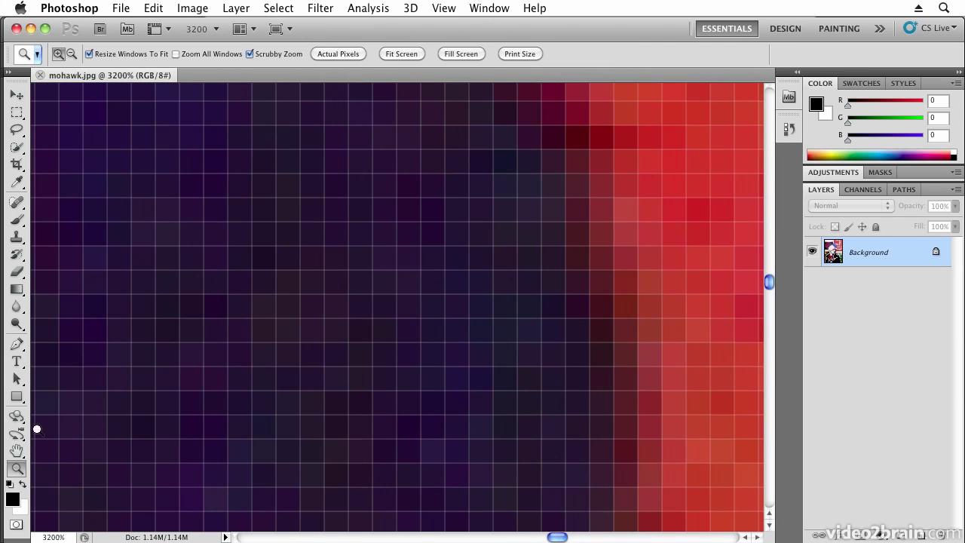
double_click(17, 469)
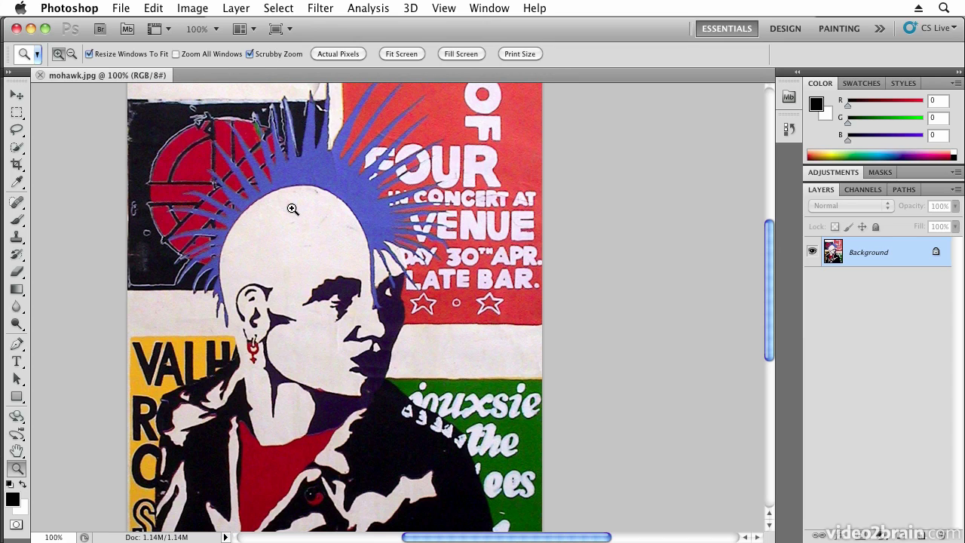
- Resize the image to 500 percent width in the Image Size dialog
click(194, 14)
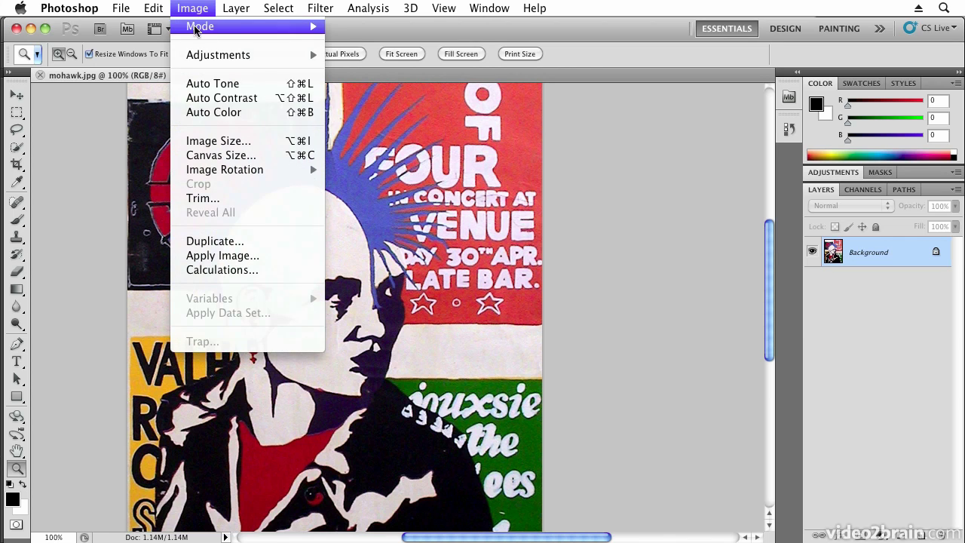
click(230, 143)
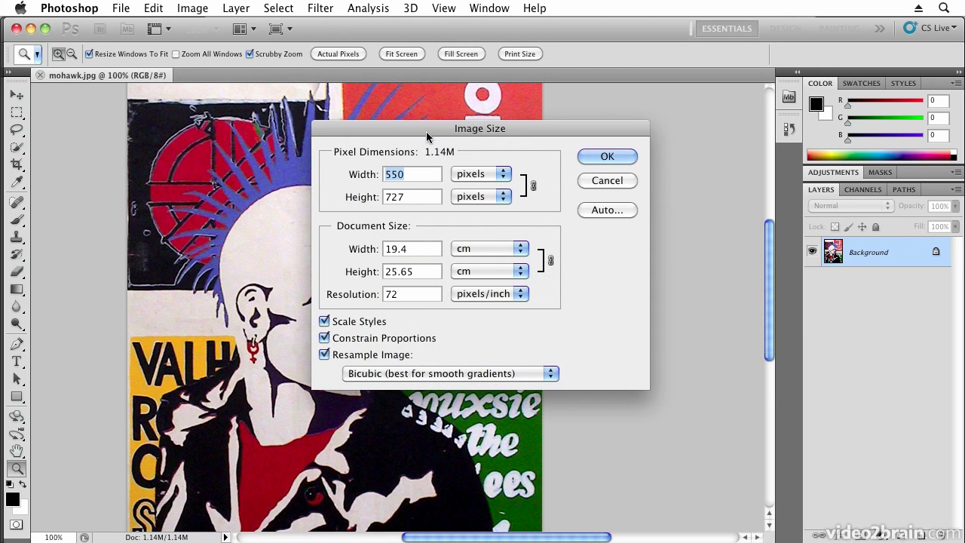
drag(435, 130, 612, 115)
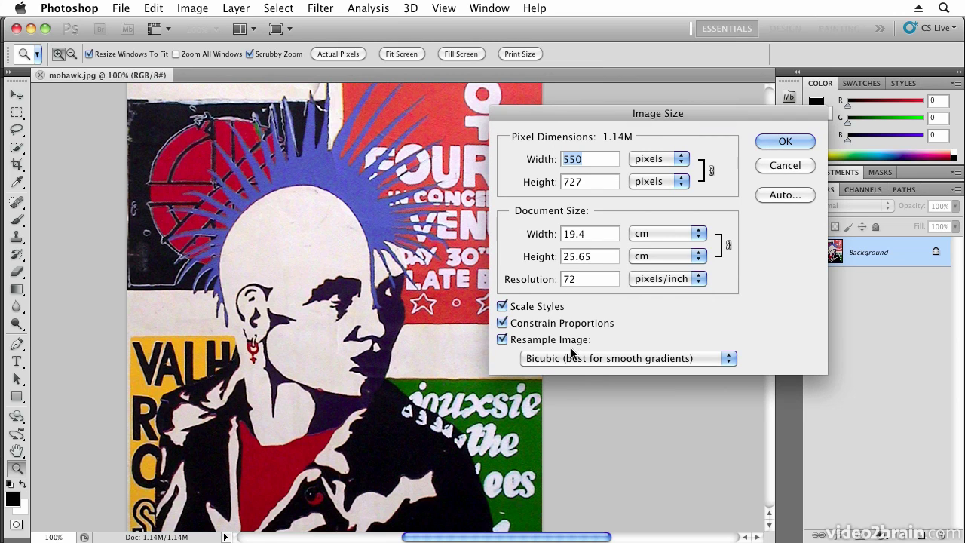
click(649, 160)
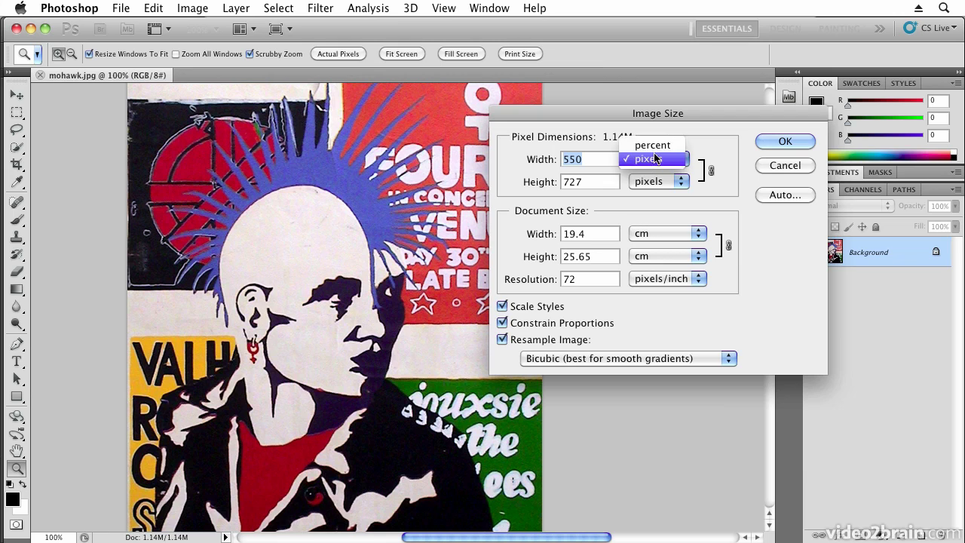
click(652, 145)
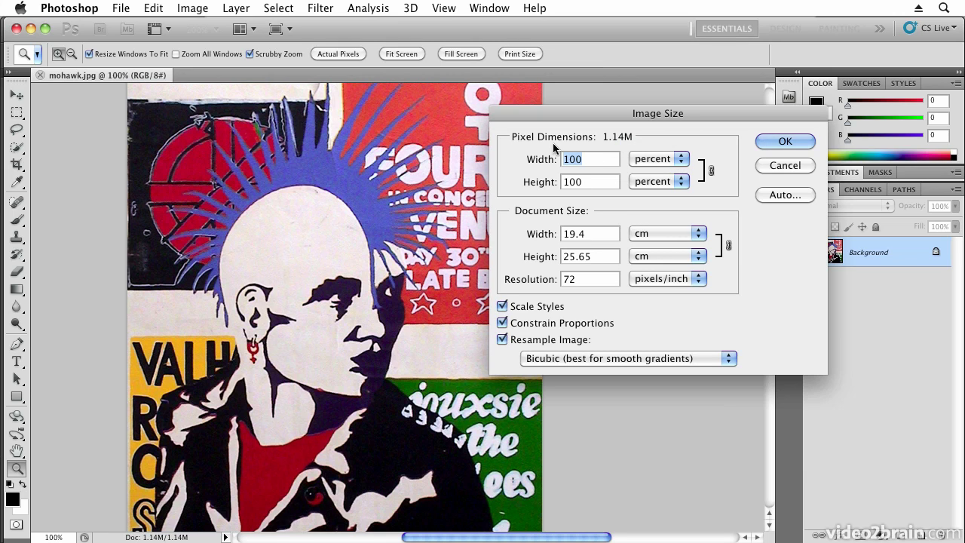
text(500)
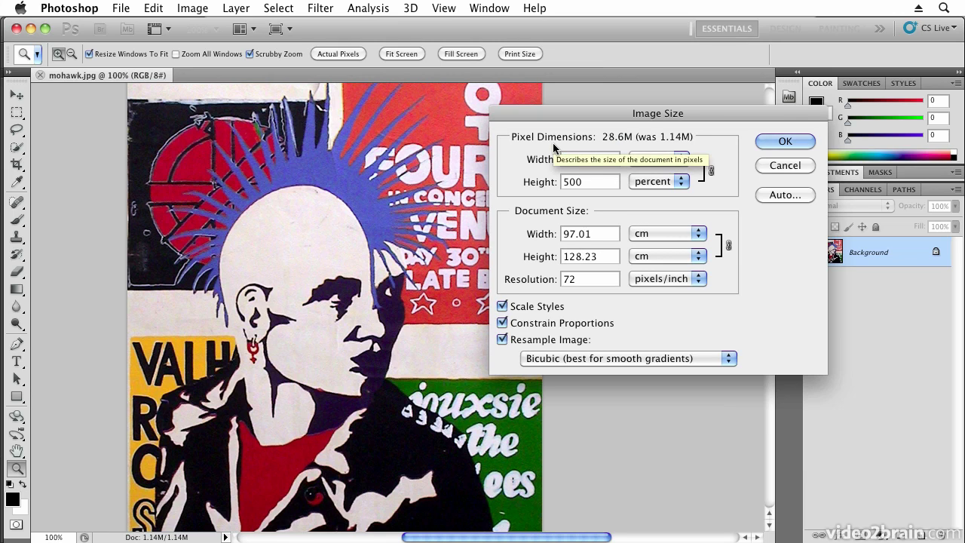
key(Return)
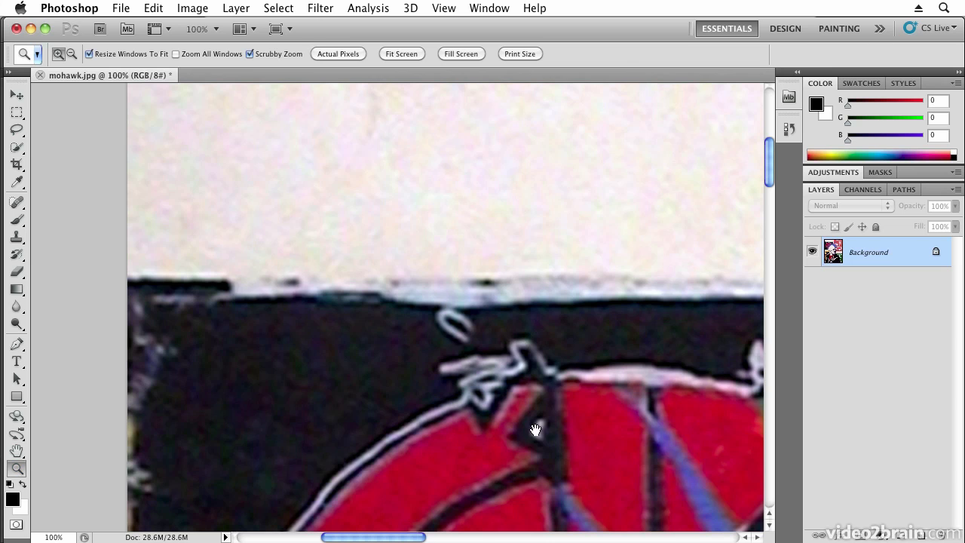
scroll(452, 336, down, 15)
scroll(453, 335, right, 10)
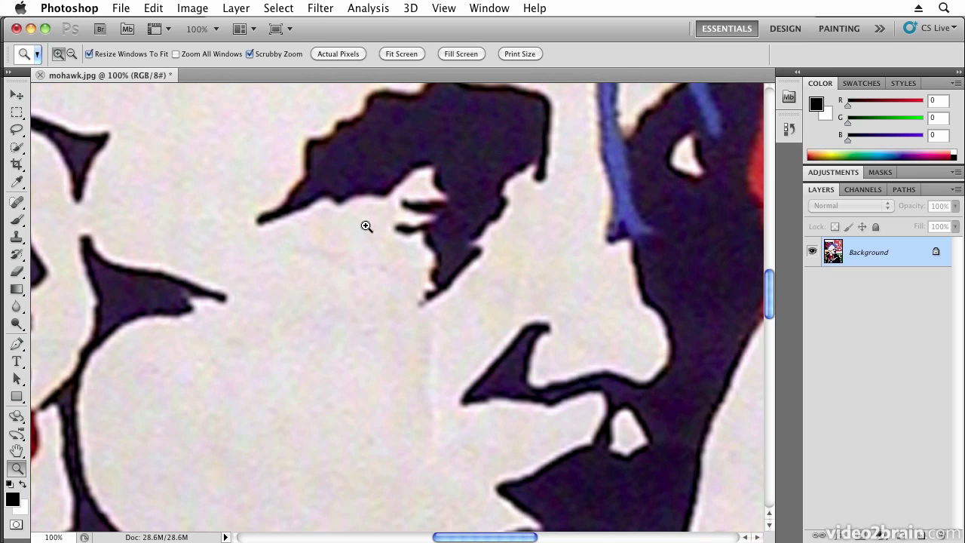
- Check Image Size's Bicubic resampling, cancel without changes, and switch to mohawk.ai in Illustrator
click(204, 8)
click(219, 141)
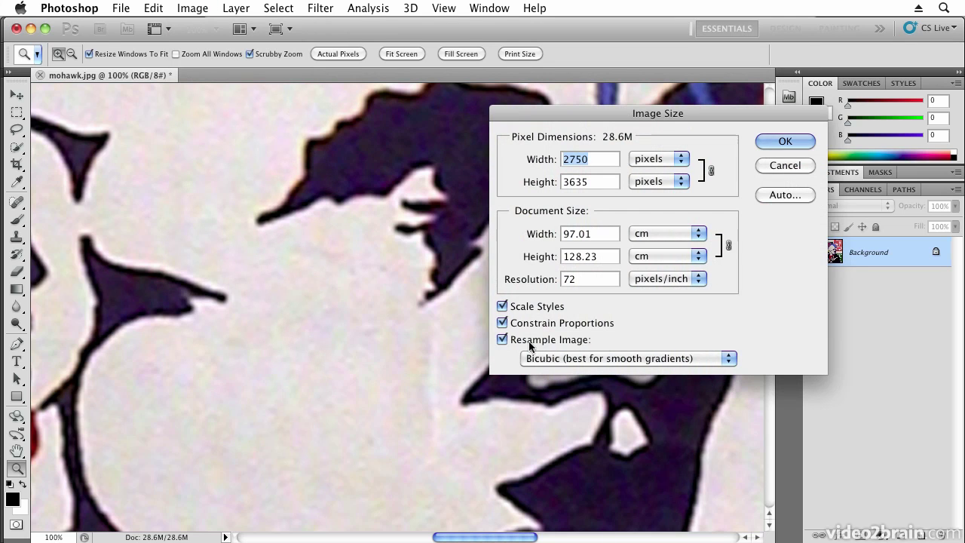
click(604, 359)
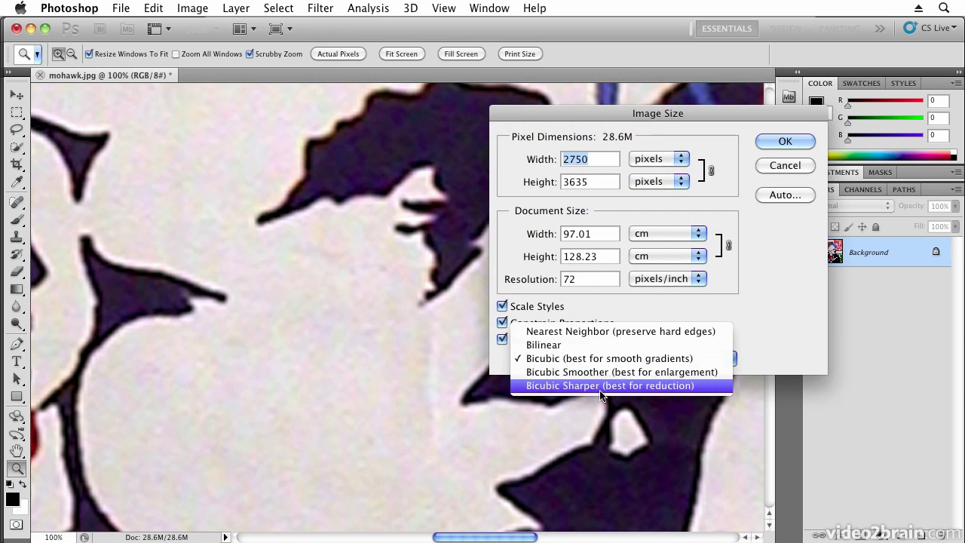
click(742, 359)
click(785, 165)
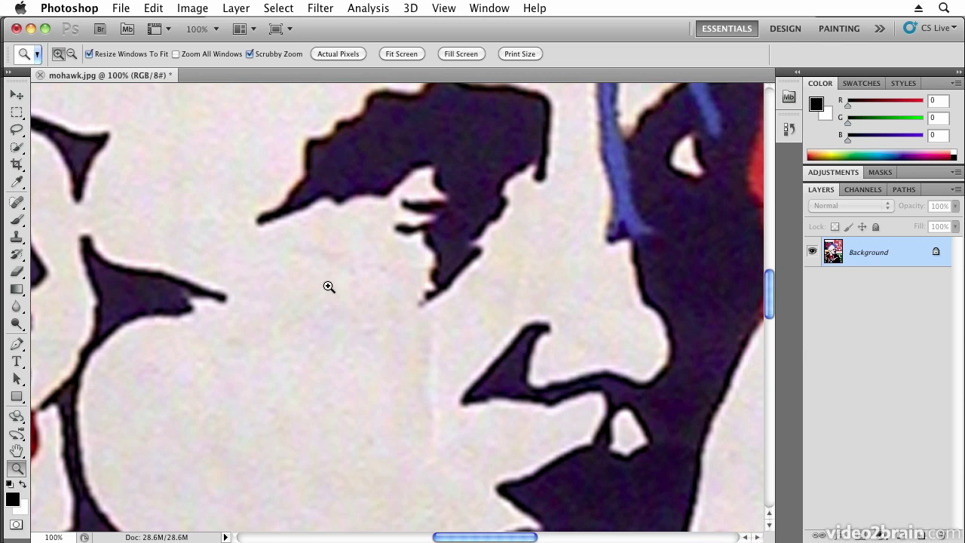
key(super+Tab)
key(super+Tab)
key(super+Tab)
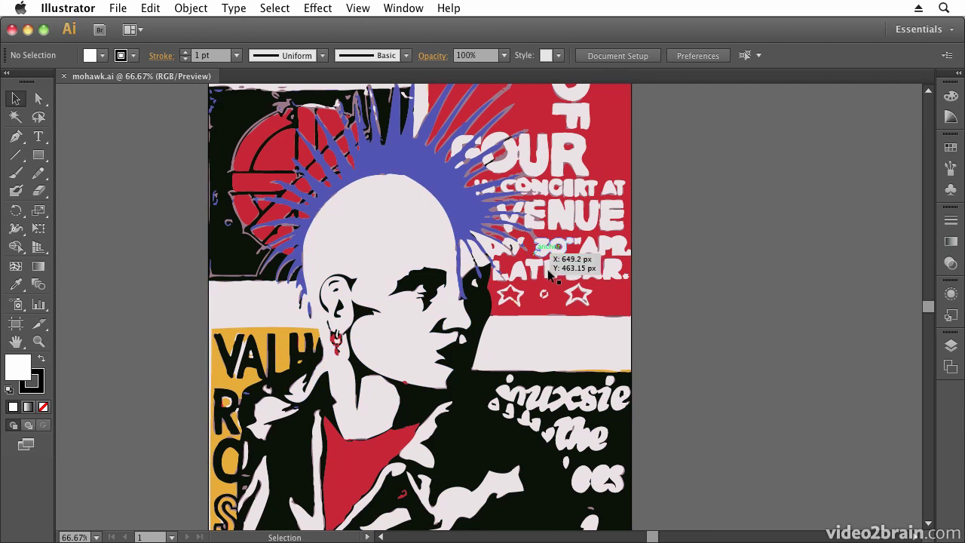
- View the traced poster at 100% and select the whole artwork group to show its paths
click(96, 538)
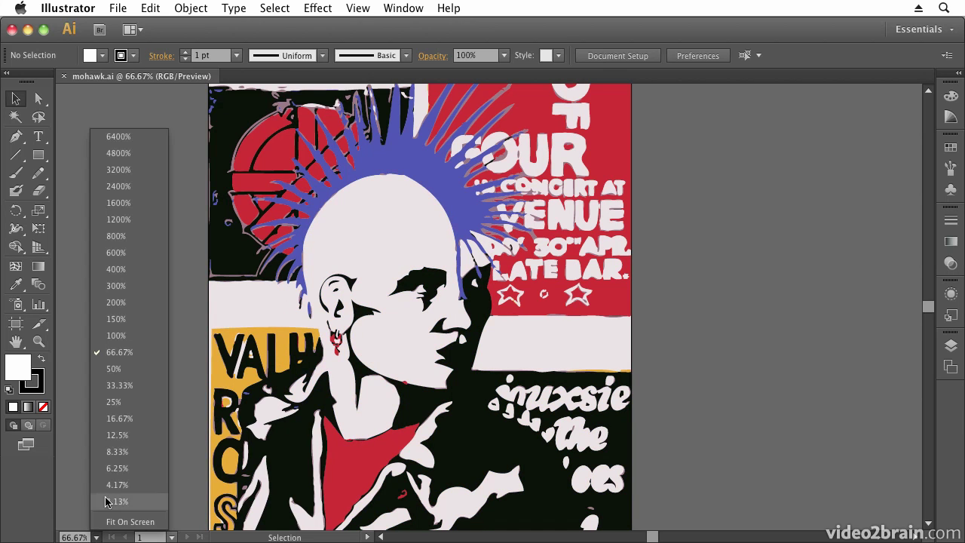
click(120, 339)
click(548, 338)
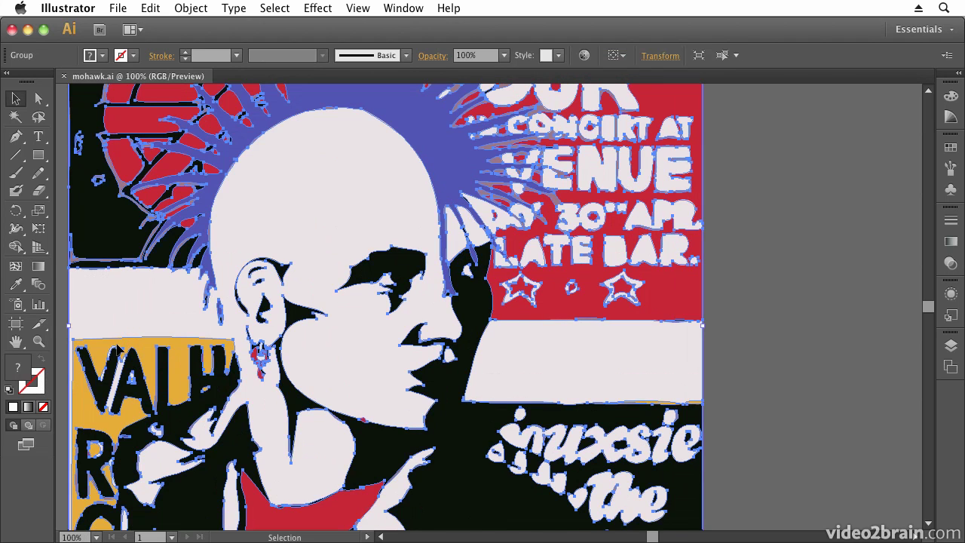
click(772, 326)
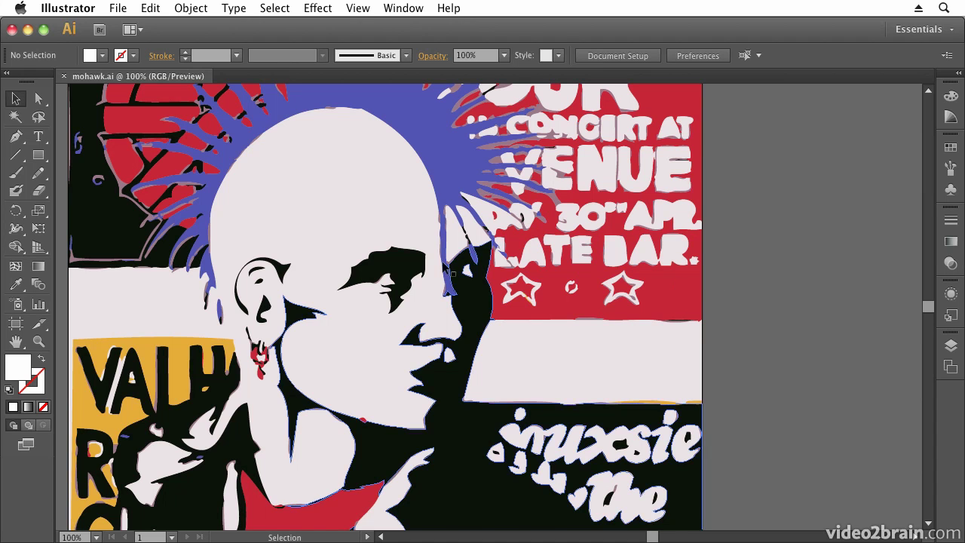
click(359, 243)
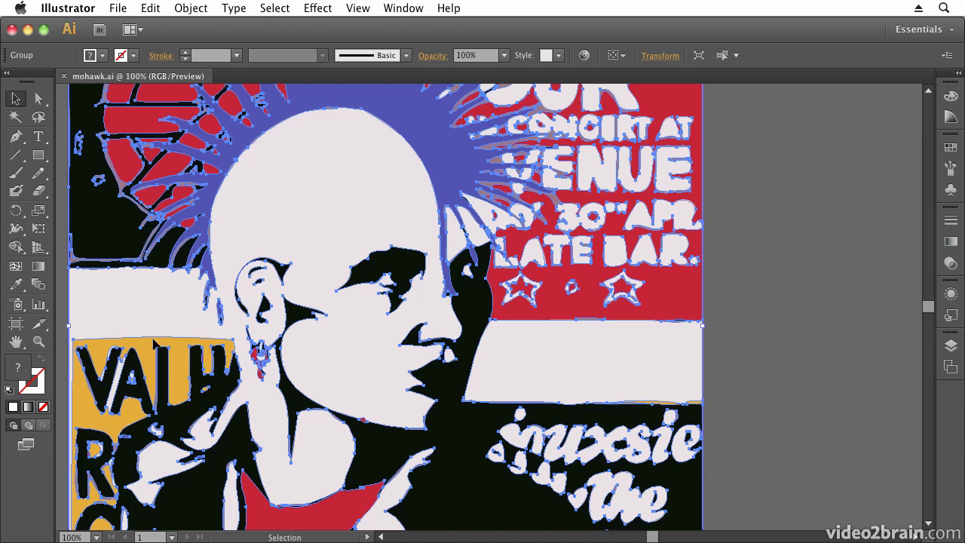
- Zoom in on the hair and nose edges up to 1200% with the Zoom tool
click(40, 342)
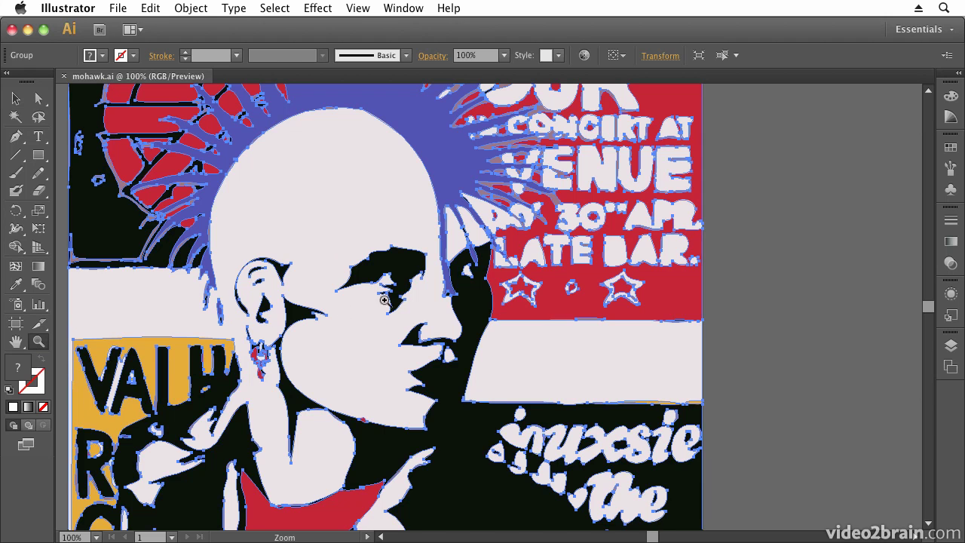
click(458, 289)
click(519, 293)
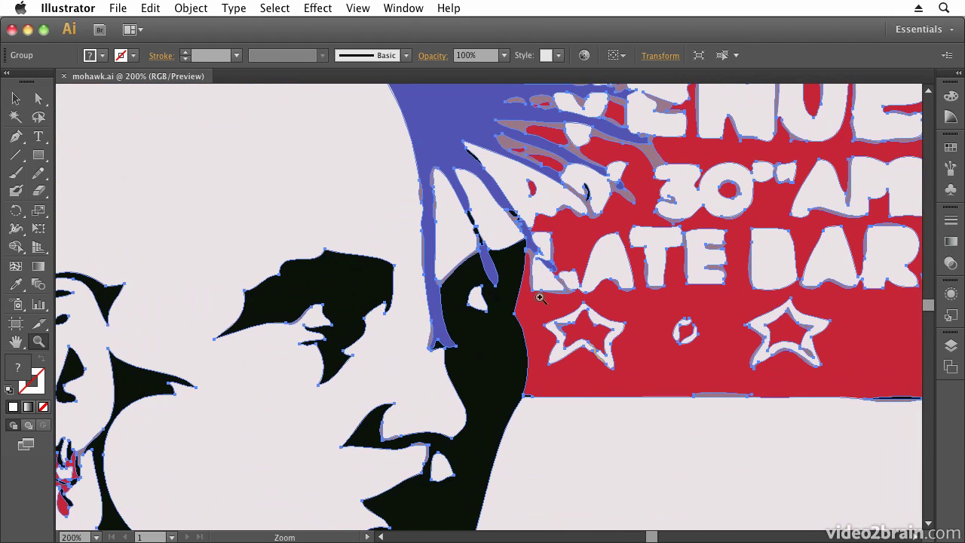
click(520, 299)
click(460, 299)
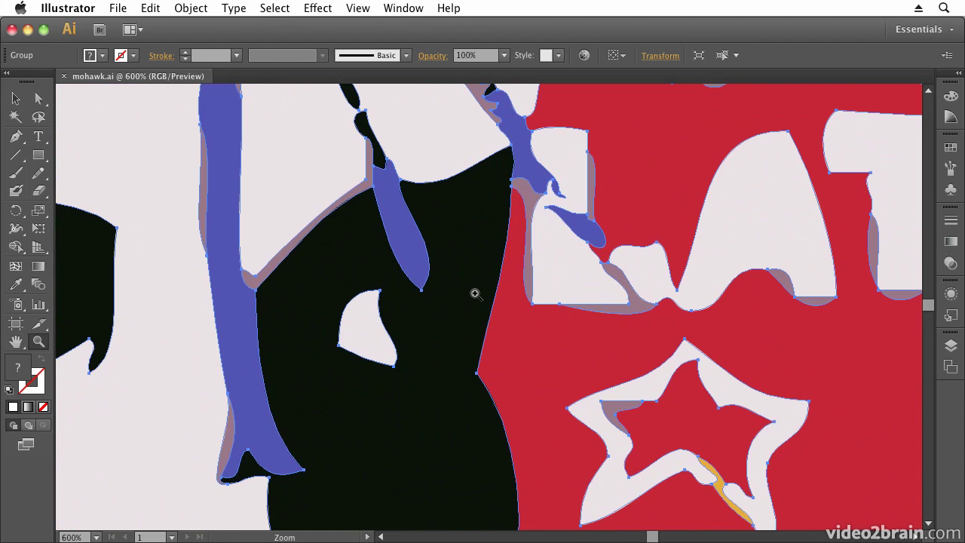
click(472, 295)
click(476, 294)
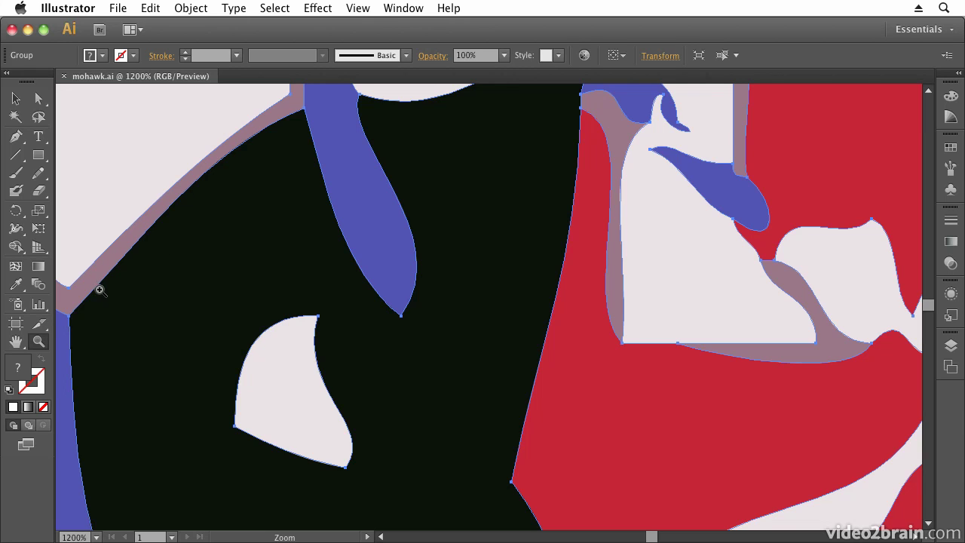
- Magnify to 6400%, pan to the blue hair band, then fit the artboard in the window
click(97, 537)
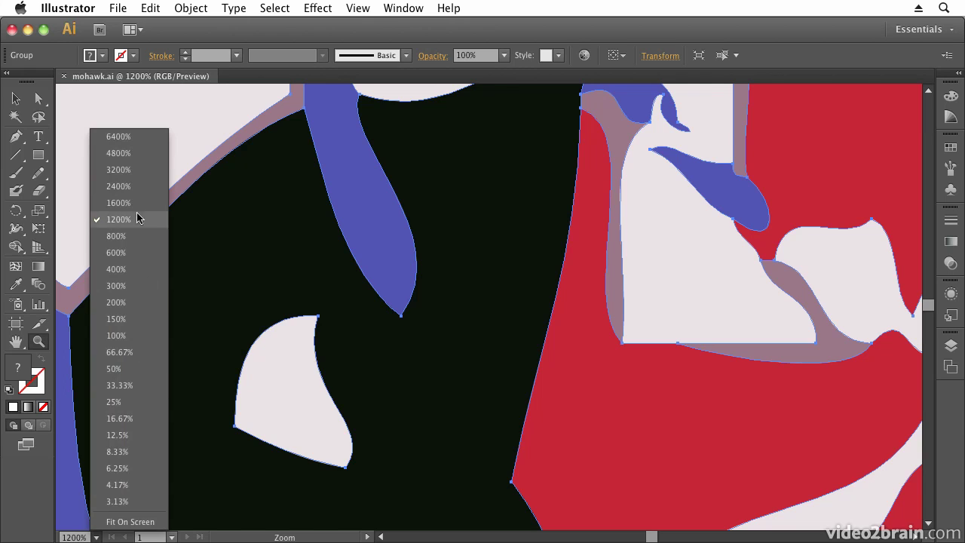
click(118, 137)
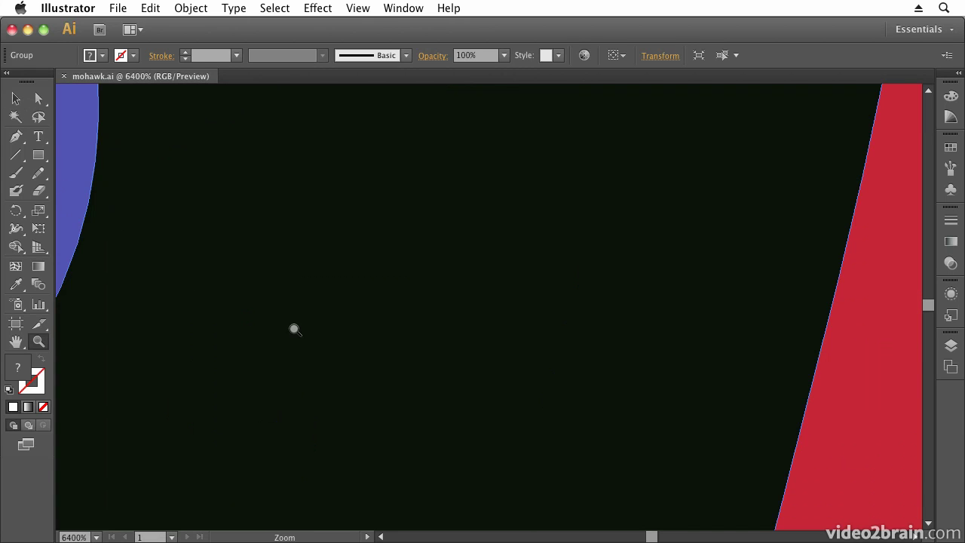
drag(231, 293, 487, 373)
drag(325, 261, 558, 421)
drag(263, 220, 372, 327)
double_click(15, 343)
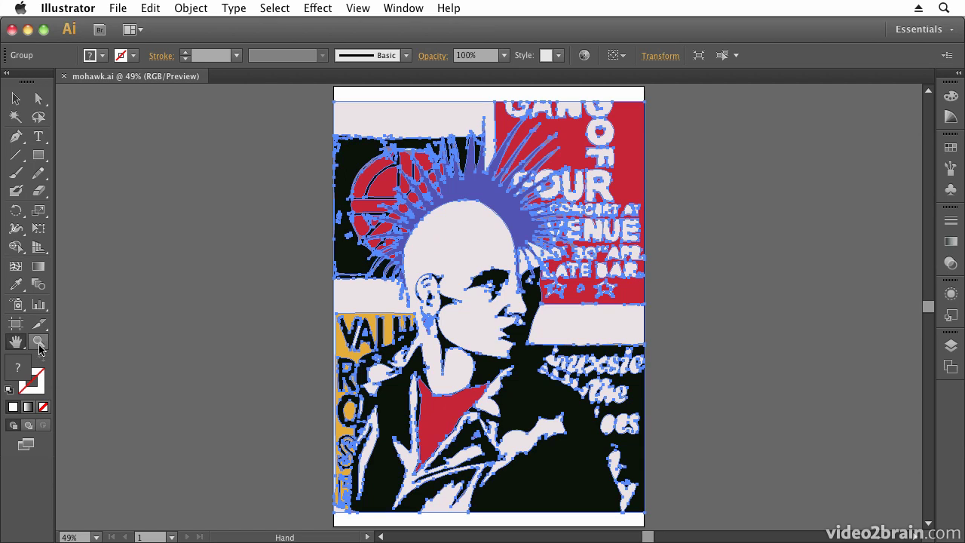
- Drag an anchor on the head outline with Direct Selection, undo, select the head shape, then deselect
click(38, 99)
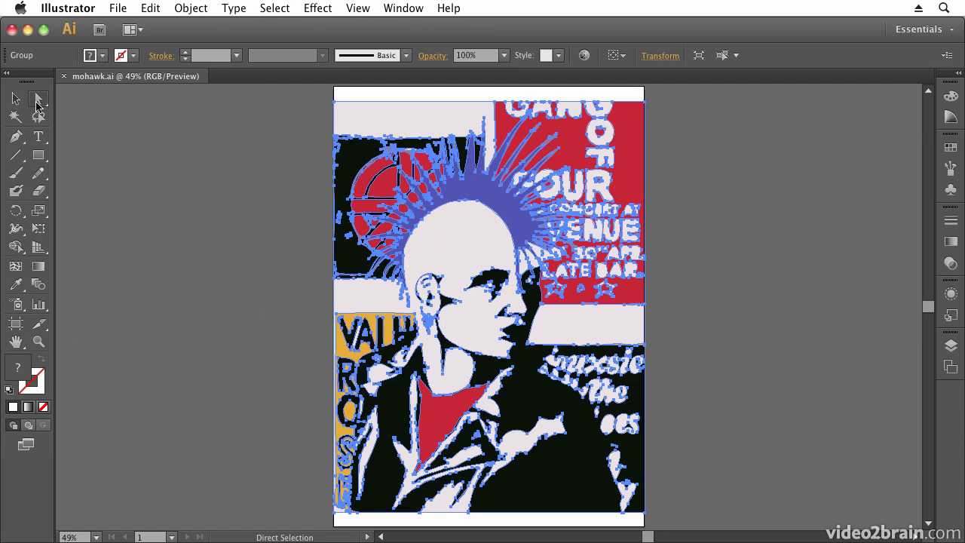
click(429, 219)
mouse_move(430, 219)
mouse_down()
mouse_move(457, 205)
mouse_move(431, 216)
mouse_up()
key(super+z)
click(448, 224)
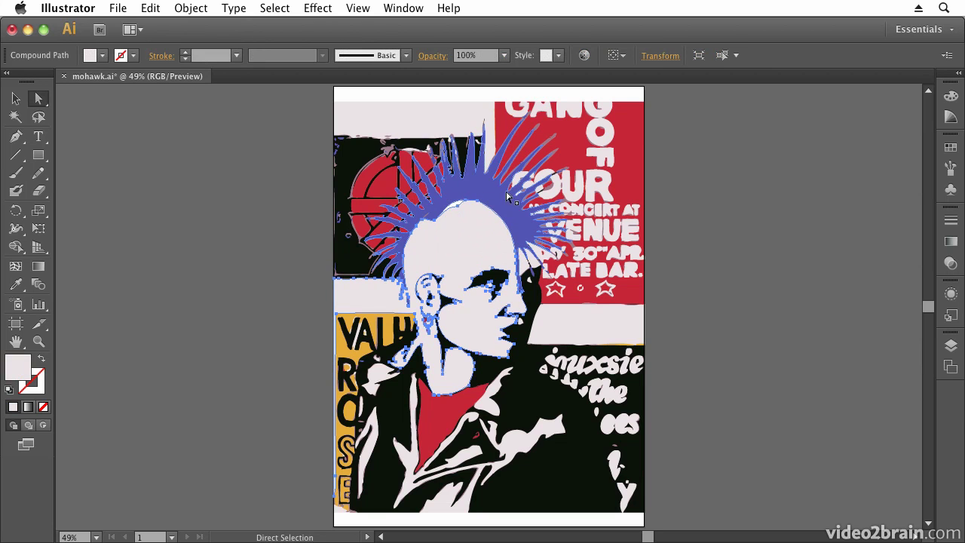
click(252, 252)
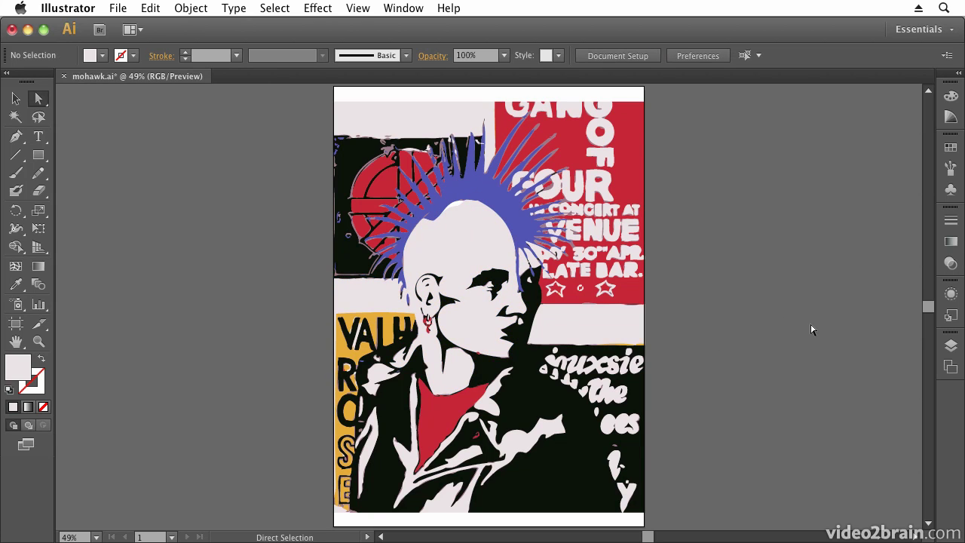